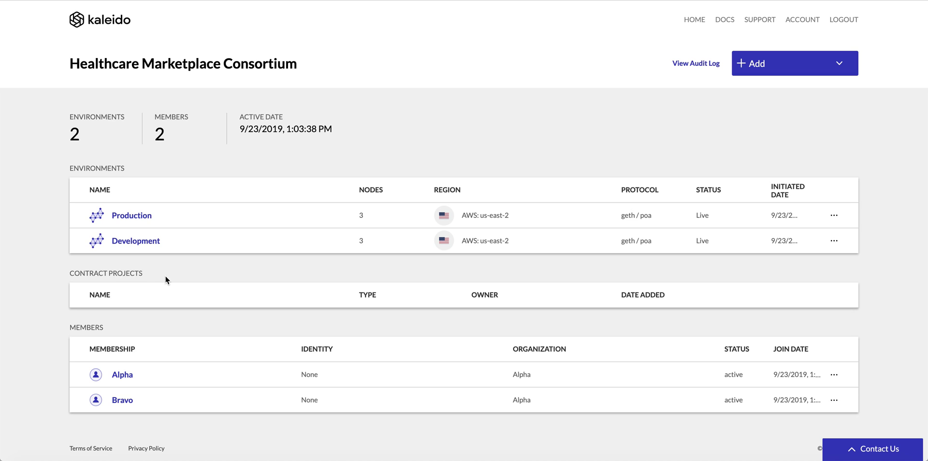
# Start a new contract project named 'Simple Storage' and advance to the source step.
pyautogui.click(803, 71)
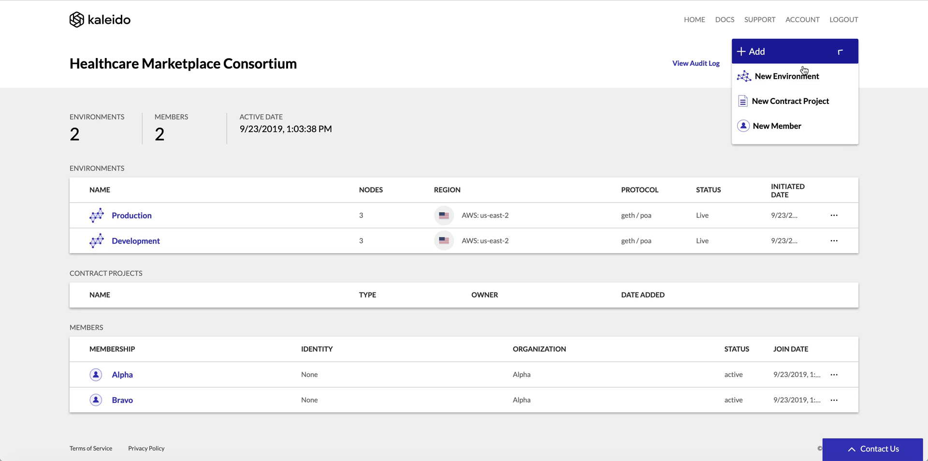
pyautogui.click(791, 101)
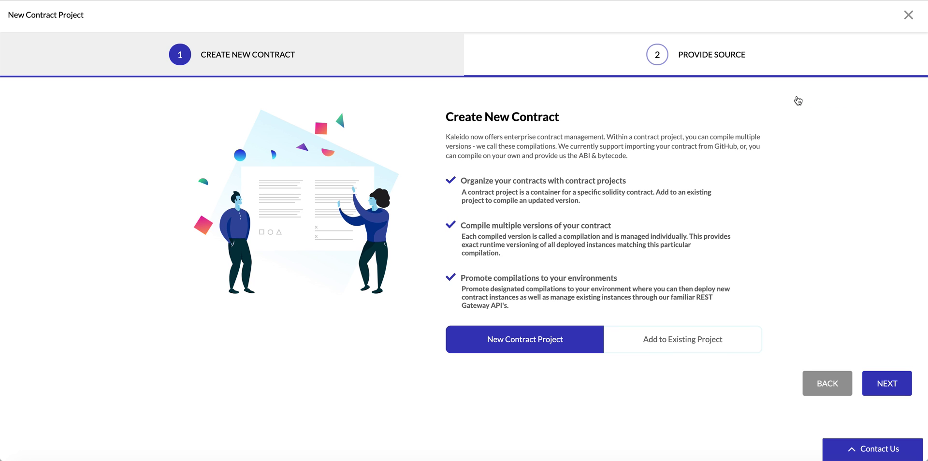
pyautogui.click(885, 384)
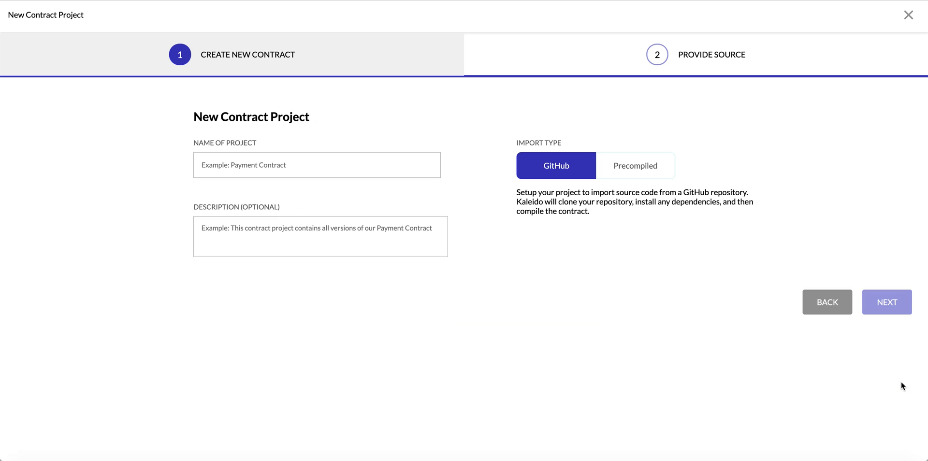
pyautogui.click(303, 165)
pyautogui.write('Simp')
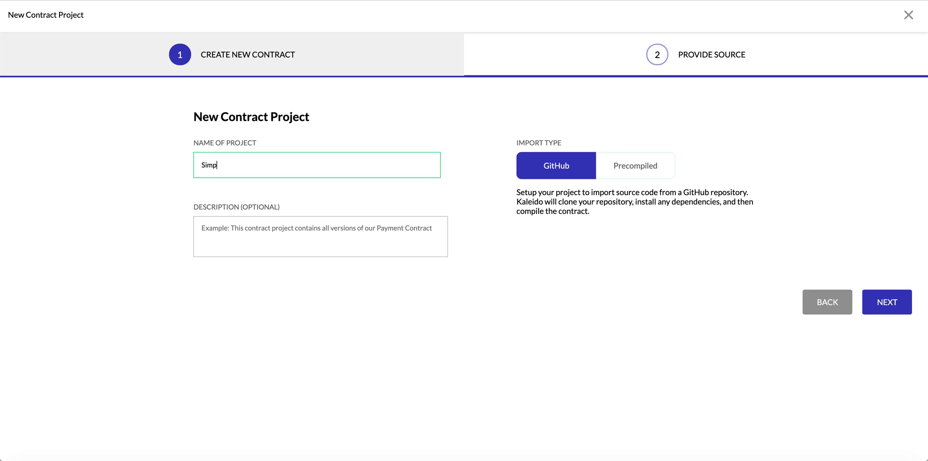
pyautogui.write('le Storage')
pyautogui.click(890, 308)
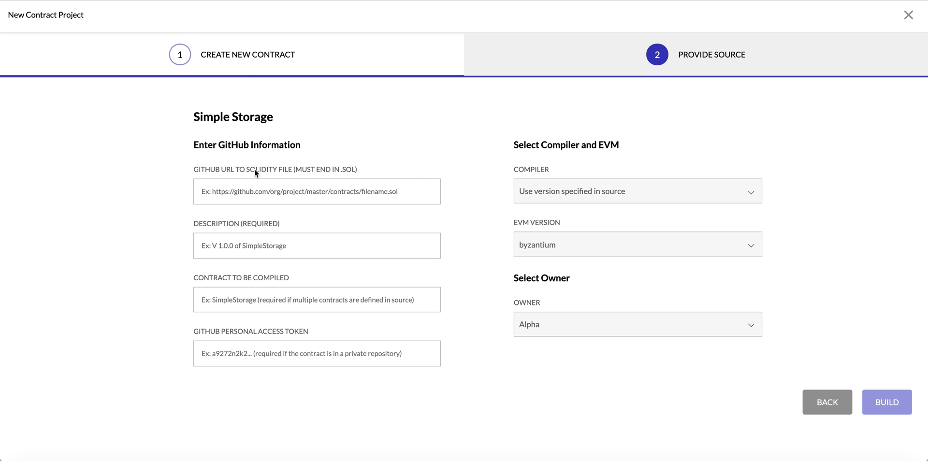
# Paste the GitHub simplestorage.sol URL and enter the description 'v1 simple storage'.
pyautogui.click(256, 191)
pyautogui.write('https://github.com/kaleido-io/kaleido-js/blob/master/deploy-transact/contracts/simplestorage.sol')
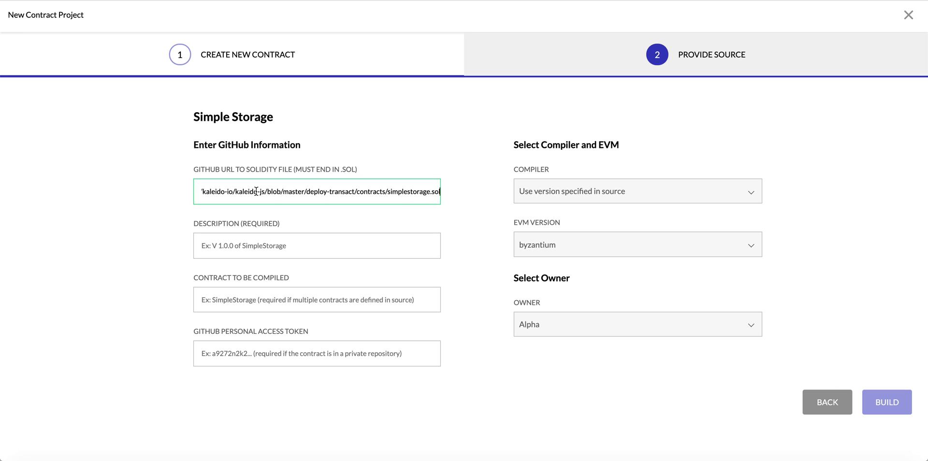
pyautogui.click(233, 246)
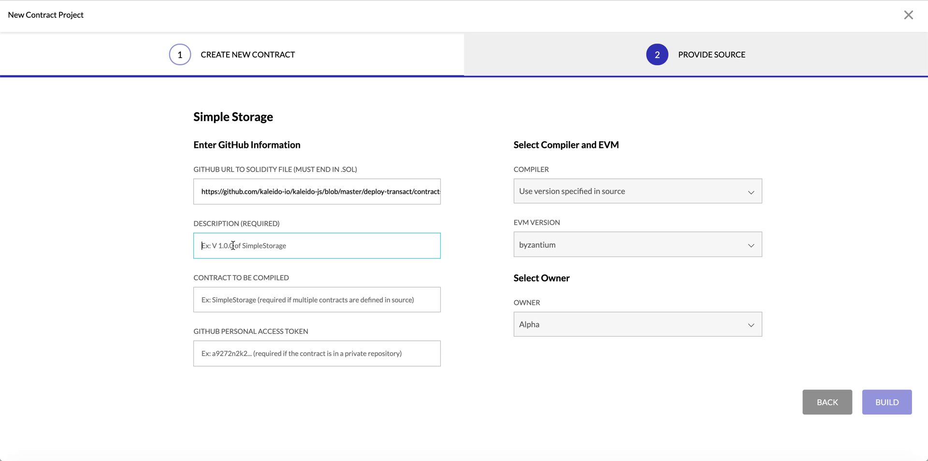
pyautogui.write('v1 simp')
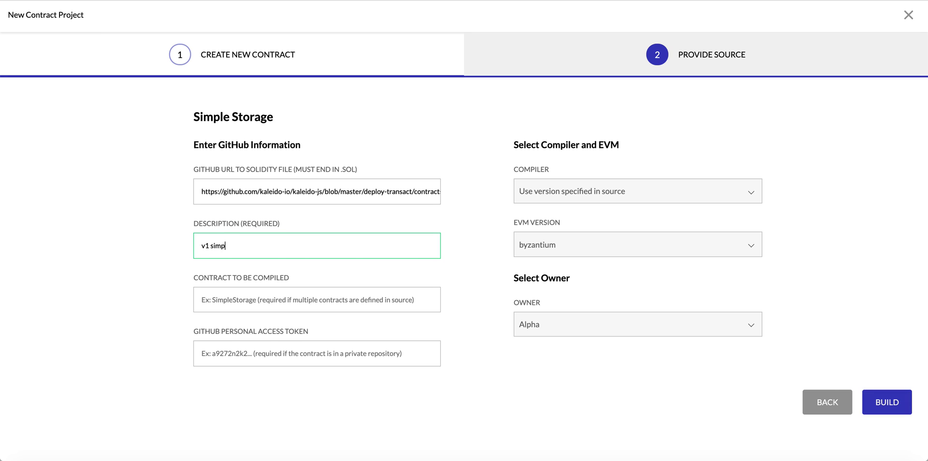
pyautogui.write('le storage')
# Keep the compiler version specified in source and build the contract.
pyautogui.click(650, 195)
pyautogui.click(636, 193)
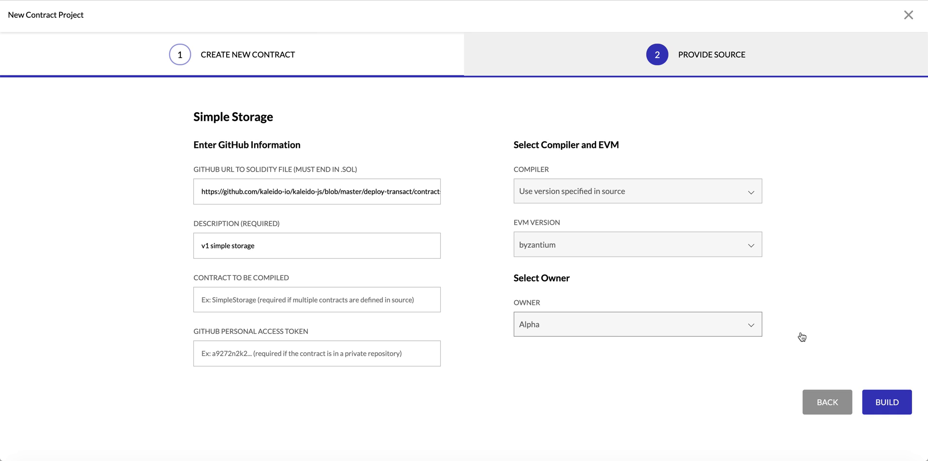
pyautogui.click(889, 411)
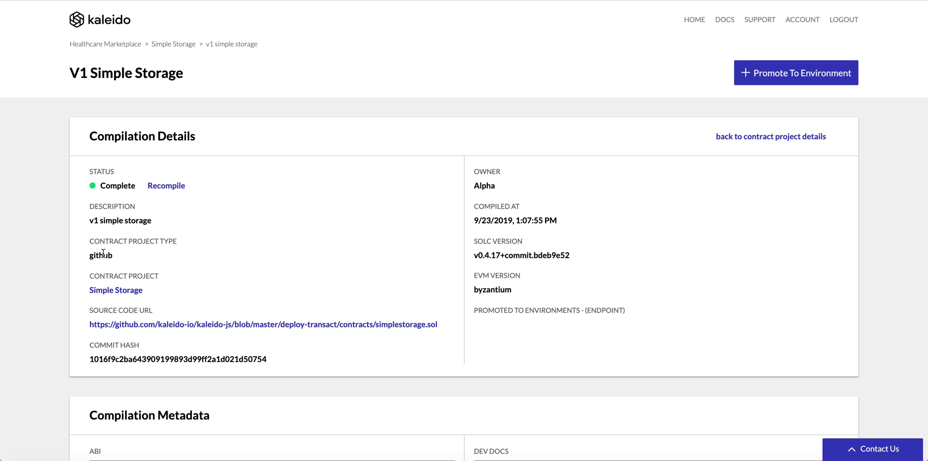
# Scroll through the v1 simple storage compilation details and metadata.
pyautogui.scroll(-3, 331, 262)
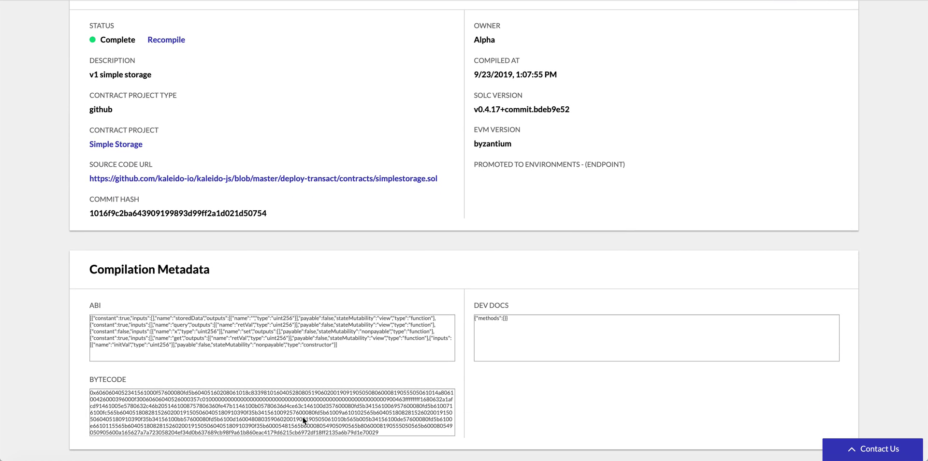
pyautogui.scroll(3, 349, 263)
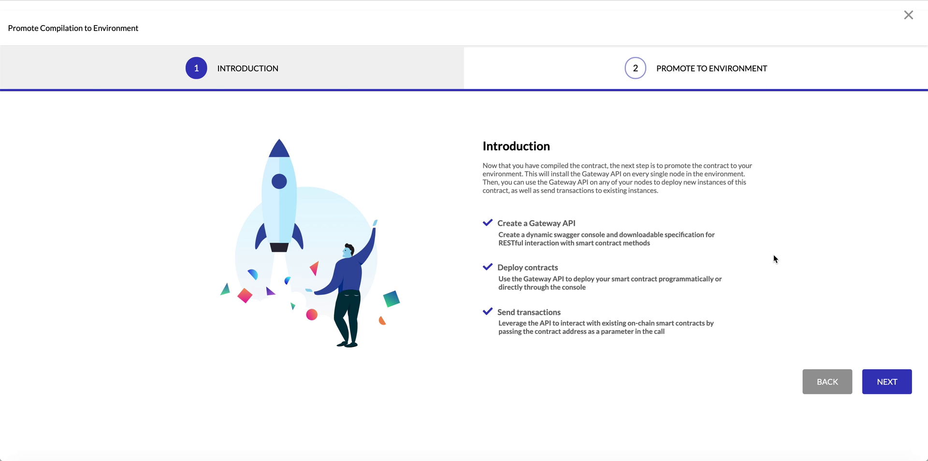
# Promote the compilation to the Development environment with gateway endpoint 'simplestorage'.
pyautogui.click(883, 378)
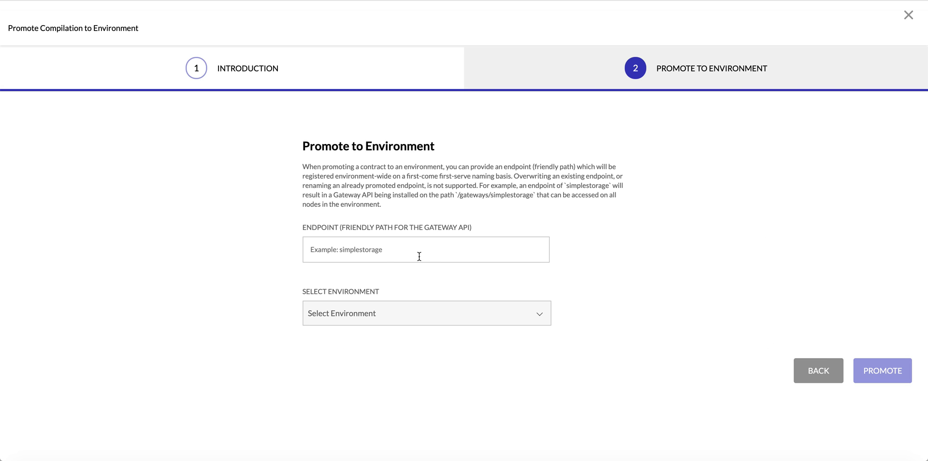
pyautogui.click(387, 252)
pyautogui.write('simpl')
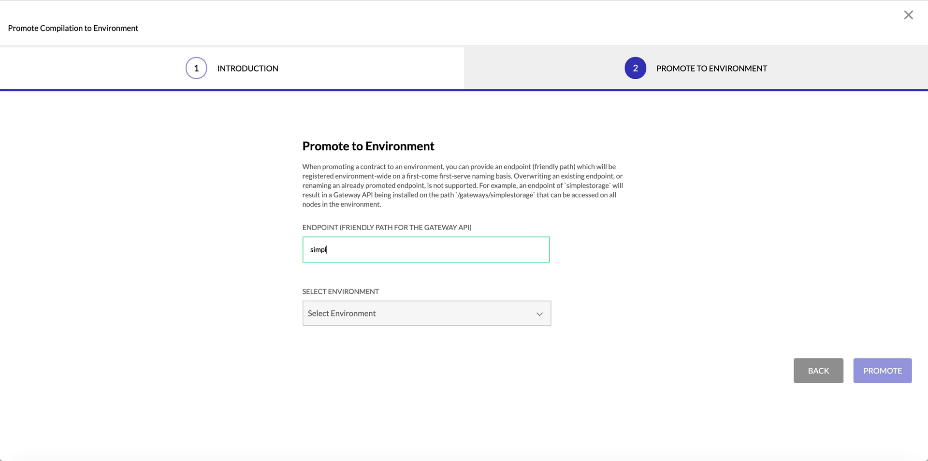
pyautogui.write('estorage')
pyautogui.click(382, 318)
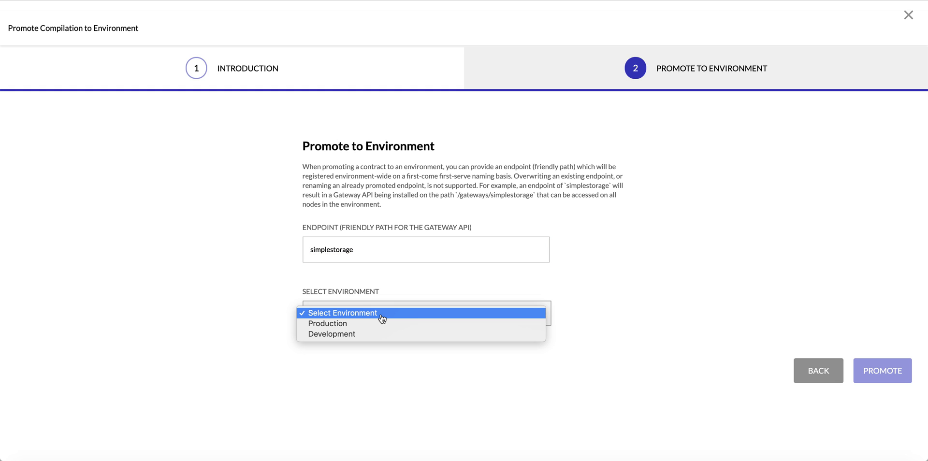
pyautogui.click(384, 336)
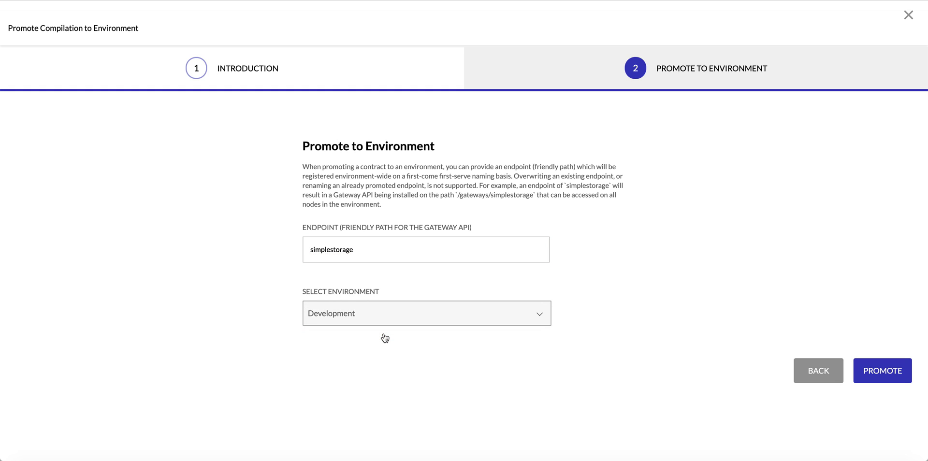
pyautogui.click(886, 372)
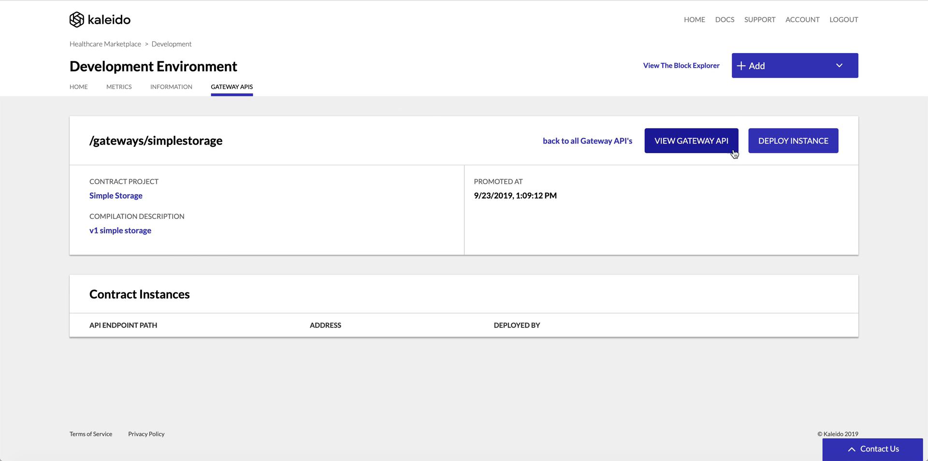
# Generate a new application credential for node 1 and open the simplestorage gateway API.
pyautogui.click(781, 147)
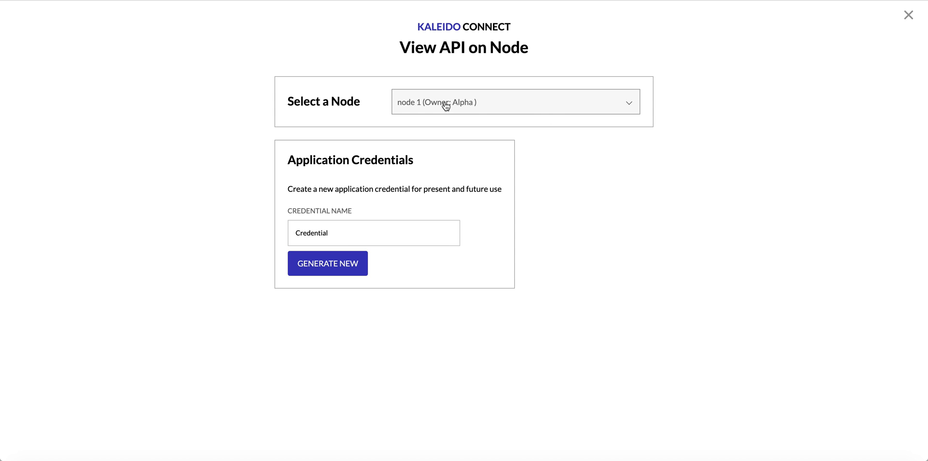
pyautogui.click(350, 265)
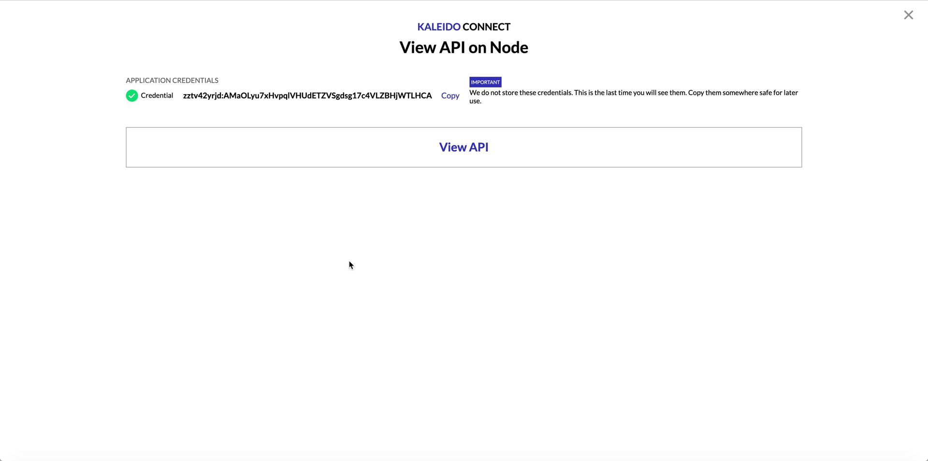
pyautogui.click(460, 151)
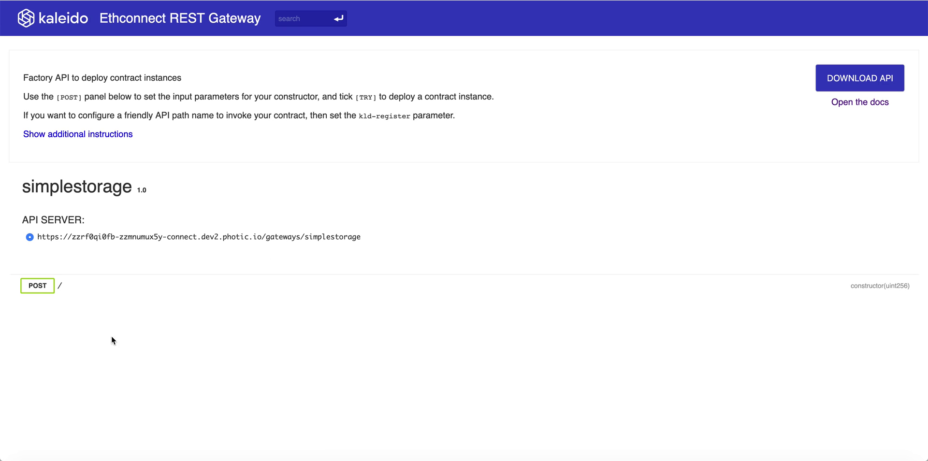
# In the constructor deploy request, replace the initVal placeholder with 12345.
pyautogui.click(41, 289)
pyautogui.scroll(-6, 332, 354)
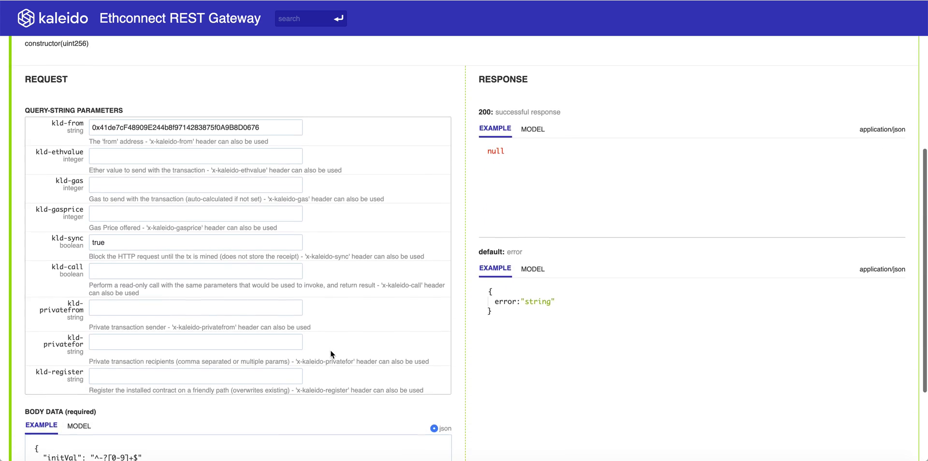
pyautogui.scroll(-3, 330, 352)
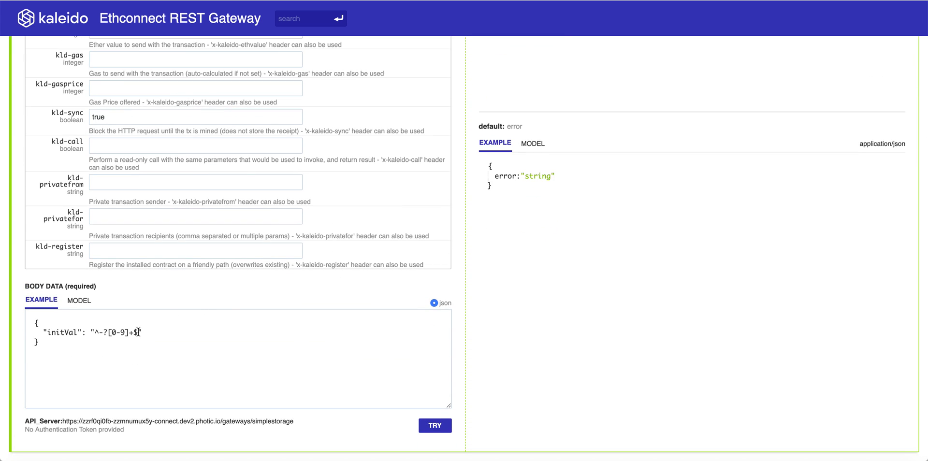
pyautogui.moveTo(137, 332); pyautogui.dragTo(94, 332)
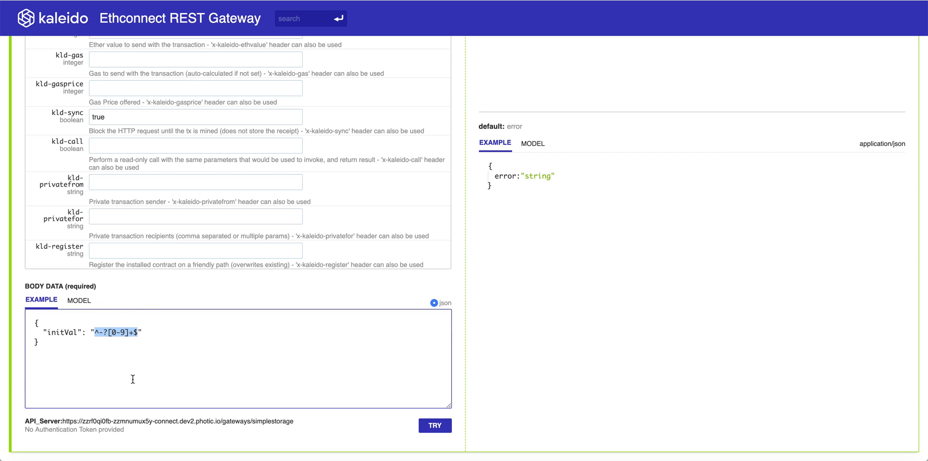
pyautogui.write('12345')
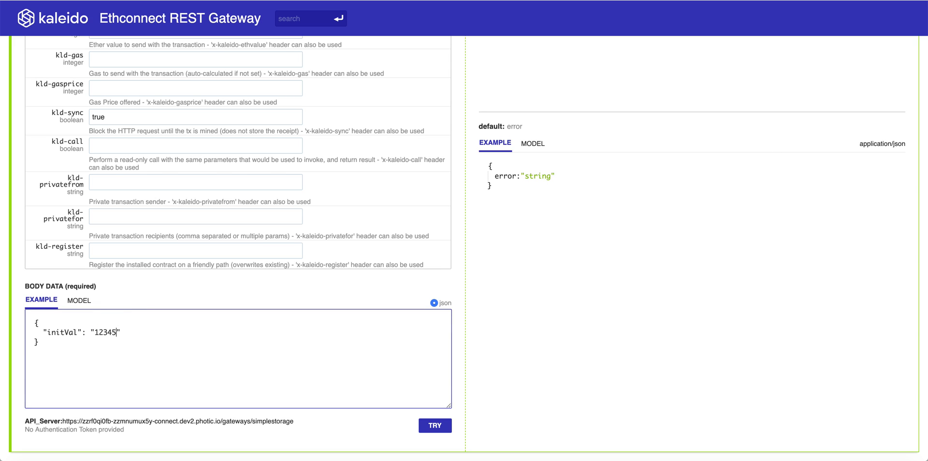
# Register the instance as 'simplestorage1', submit the deployment, and review the TransactionSuccess response.
pyautogui.click(104, 252)
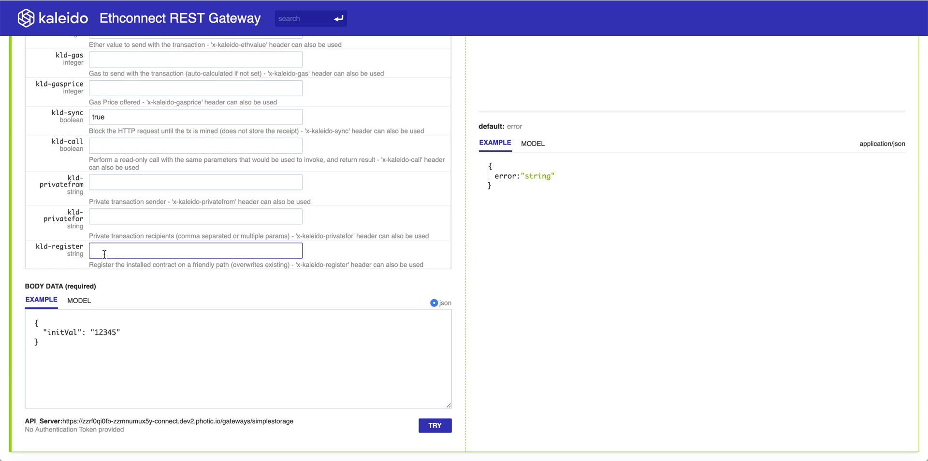
pyautogui.write('simplestorage1')
pyautogui.click(434, 430)
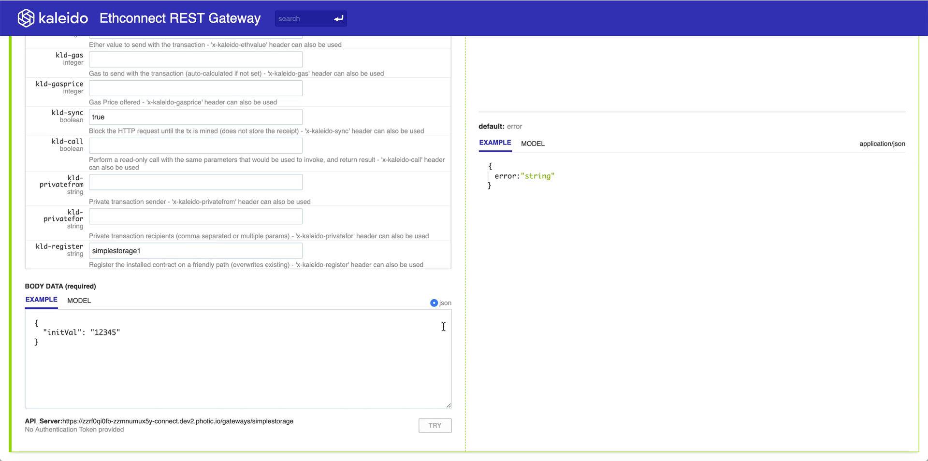
pyautogui.scroll(-5, 465, 332)
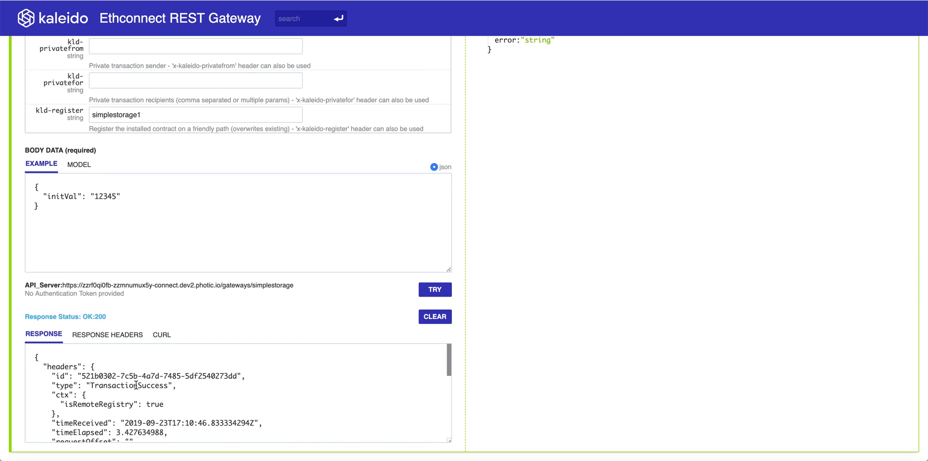
pyautogui.scroll(10, 136, 385)
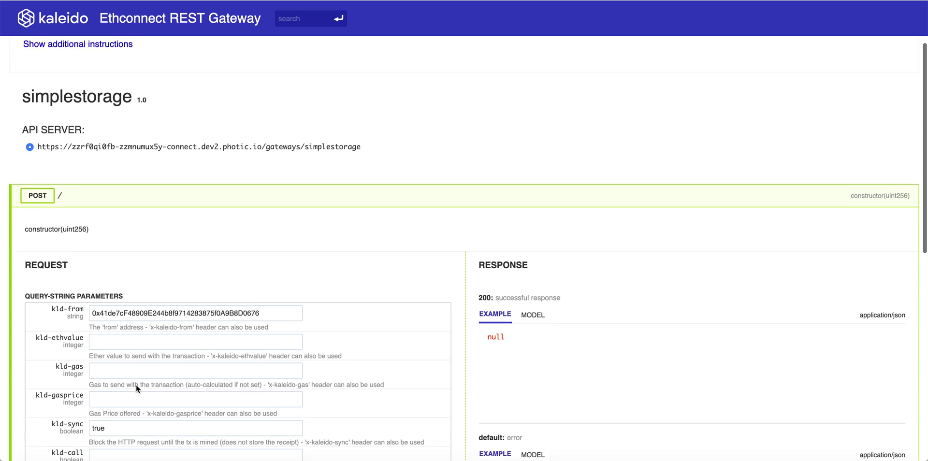
pyautogui.scroll(1, 136, 385)
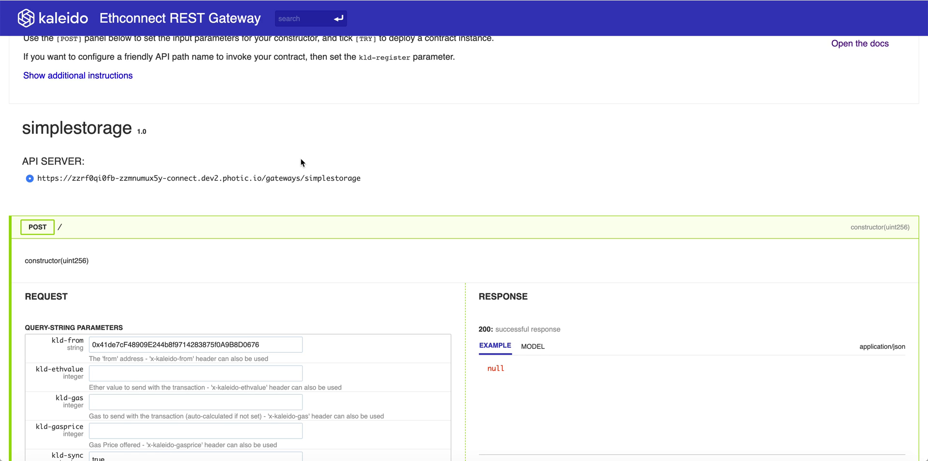
pyautogui.scroll(2, 300, 158)
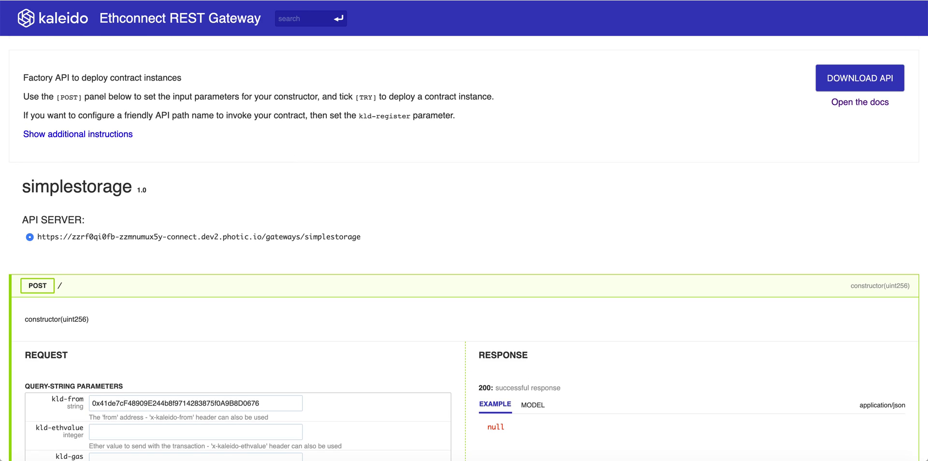
# Return to the gateway page and highlight the new /instances/simplestorage1 path.
pyautogui.hotkey('ctrl', 'w')
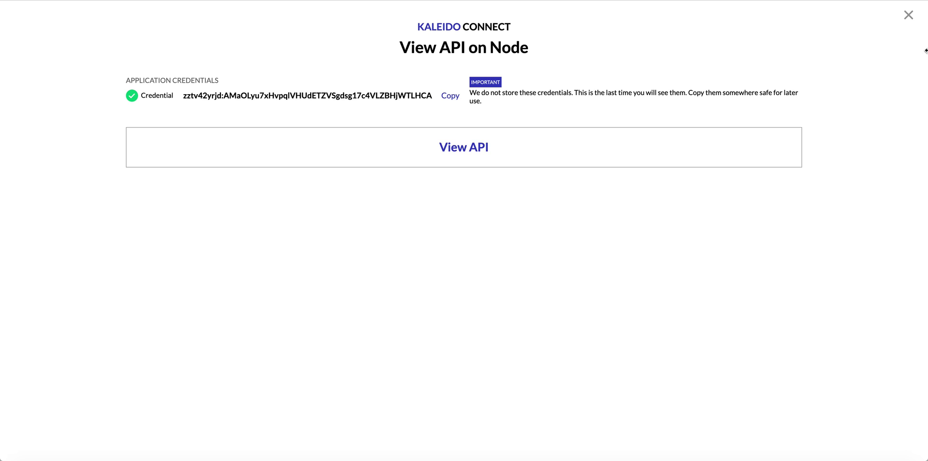
pyautogui.click(908, 16)
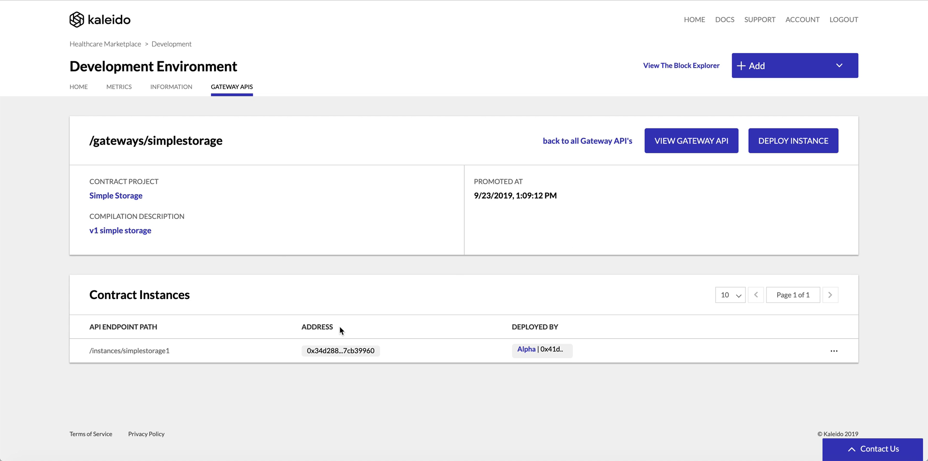
pyautogui.doubleClick(151, 351)
pyautogui.doubleClick(179, 140)
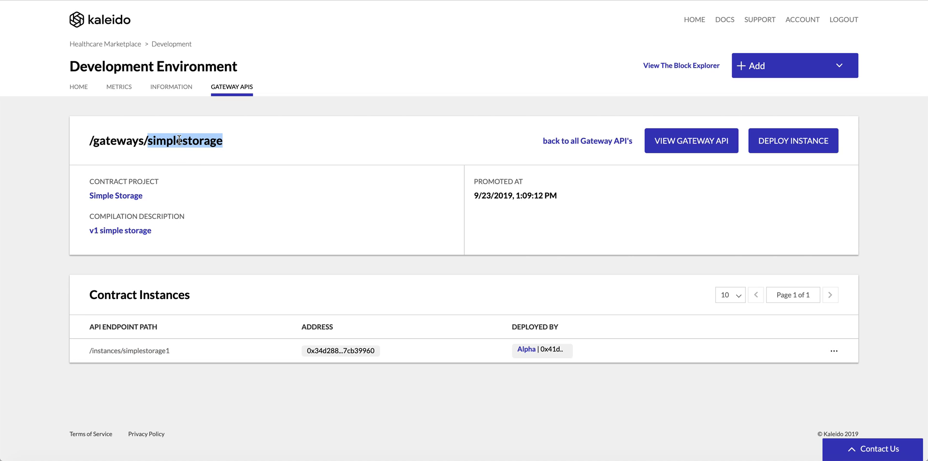
pyautogui.click(189, 181)
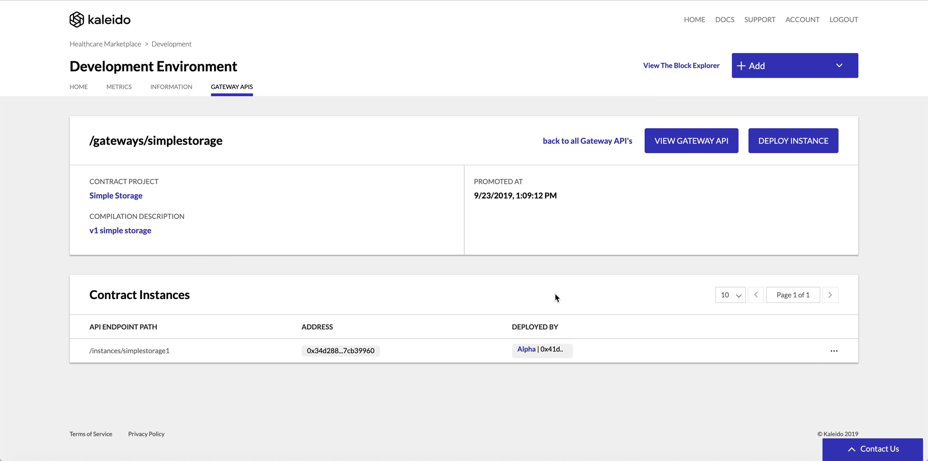
# Open simplestorage1's instance API on node 2 (Bravo) with a newly generated credential.
pyautogui.click(833, 351)
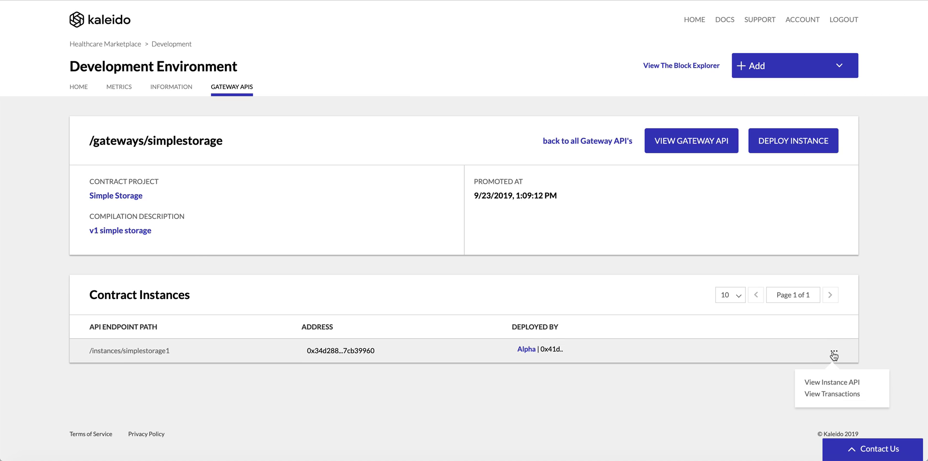
pyautogui.click(834, 383)
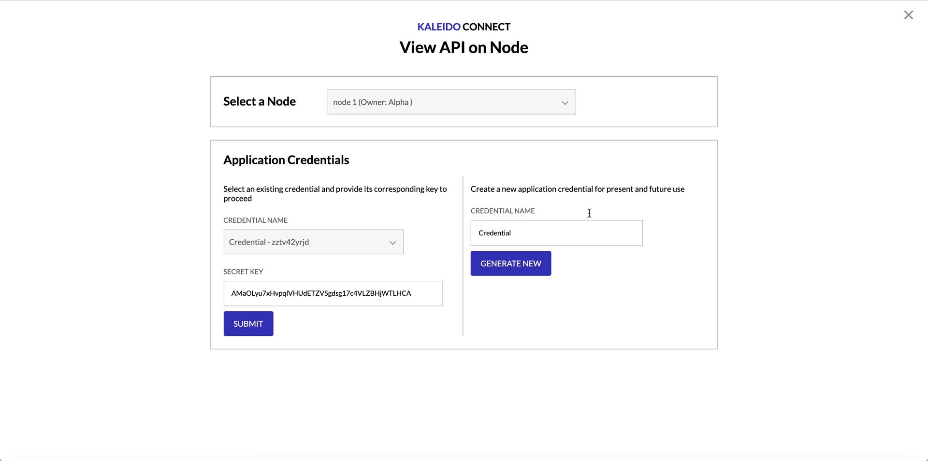
pyautogui.click(498, 104)
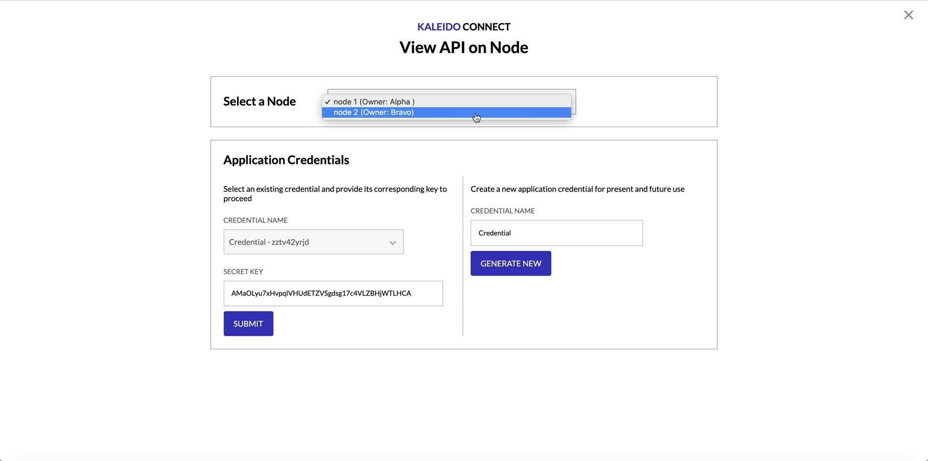
pyautogui.click(476, 112)
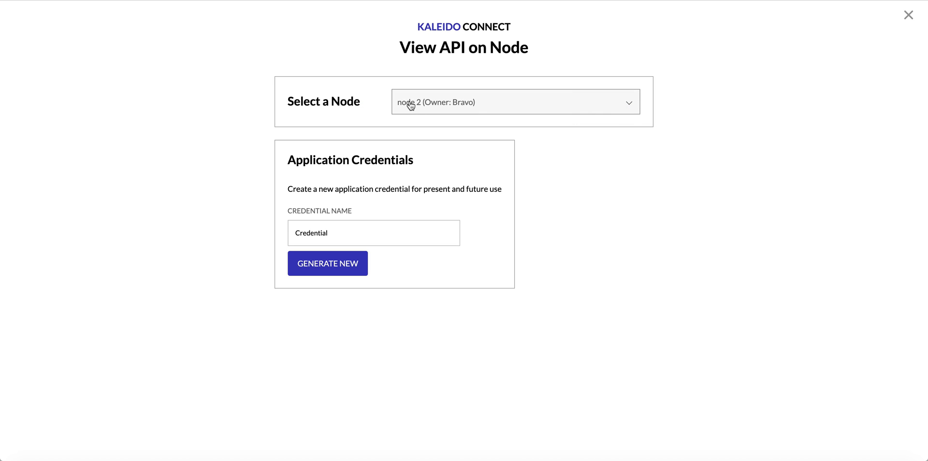
pyautogui.click(347, 265)
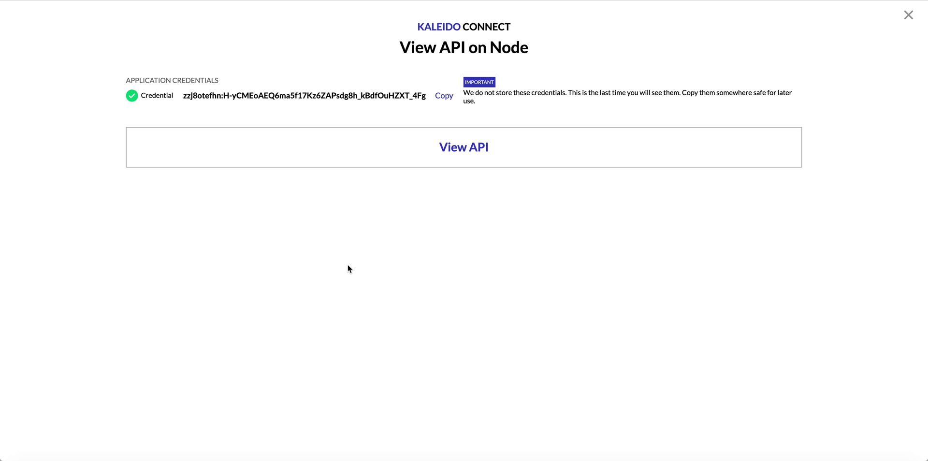
pyautogui.click(480, 156)
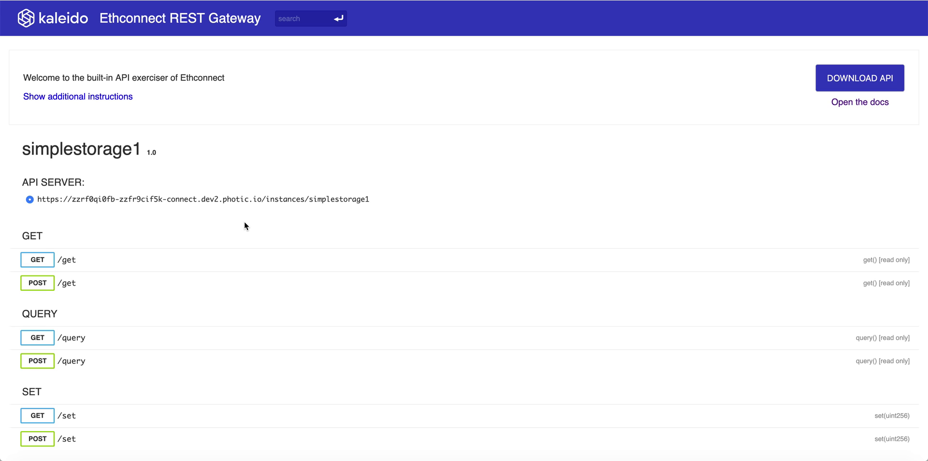
# Highlight simplestorage1 in the instance API server URL.
pyautogui.doubleClick(339, 200)
pyautogui.click(339, 201)
pyautogui.doubleClick(336, 200)
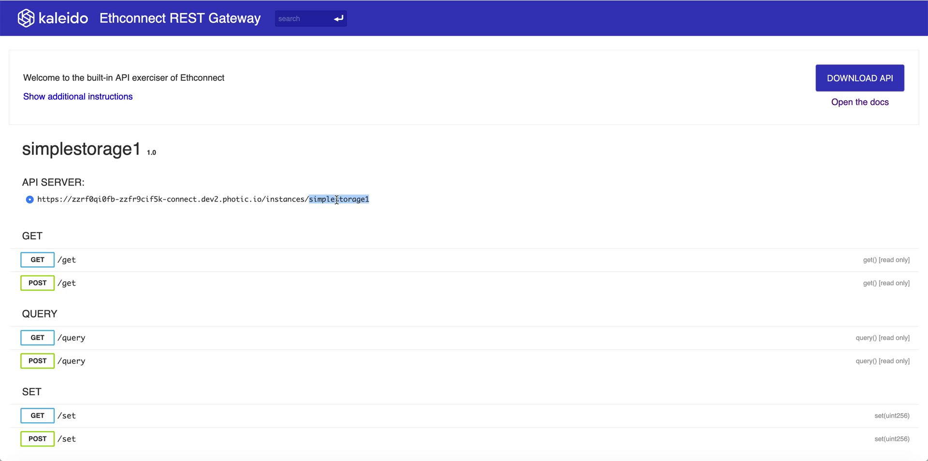
pyautogui.click(337, 200)
pyautogui.scroll(-3, 155, 245)
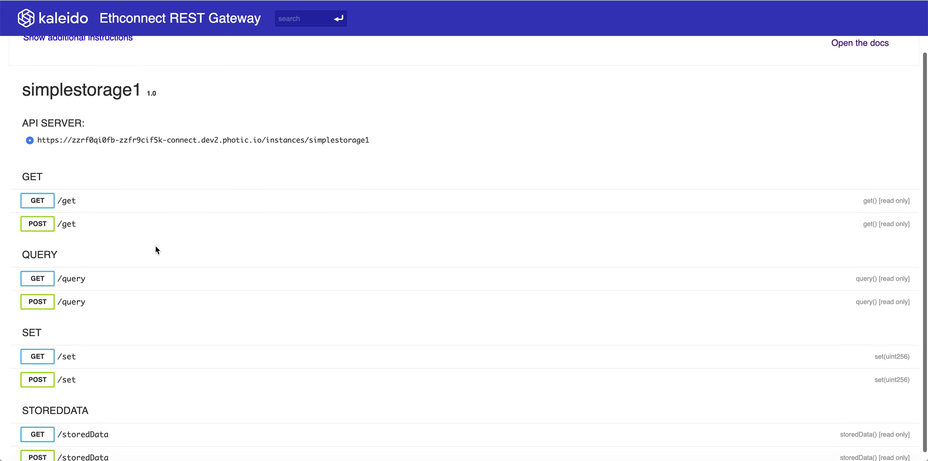
# Run GET /query to read retVal 12345, then collapse the query panel.
pyautogui.click(64, 272)
pyautogui.scroll(-5, 358, 332)
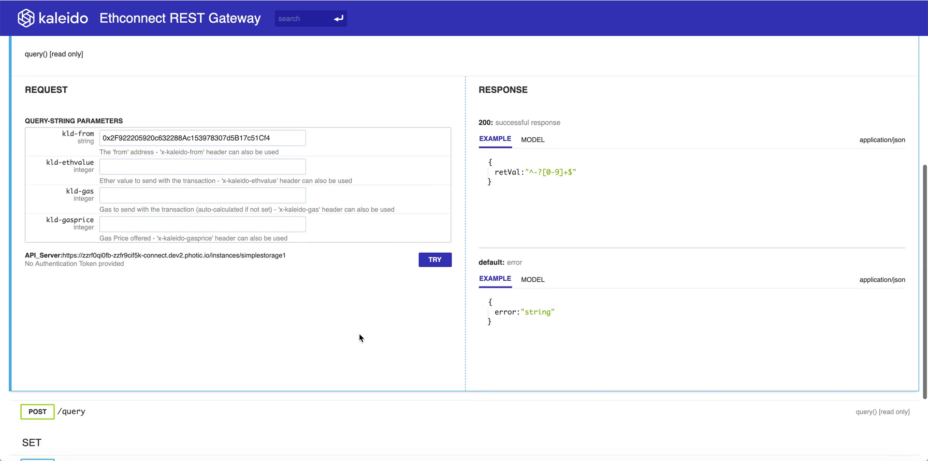
pyautogui.click(435, 251)
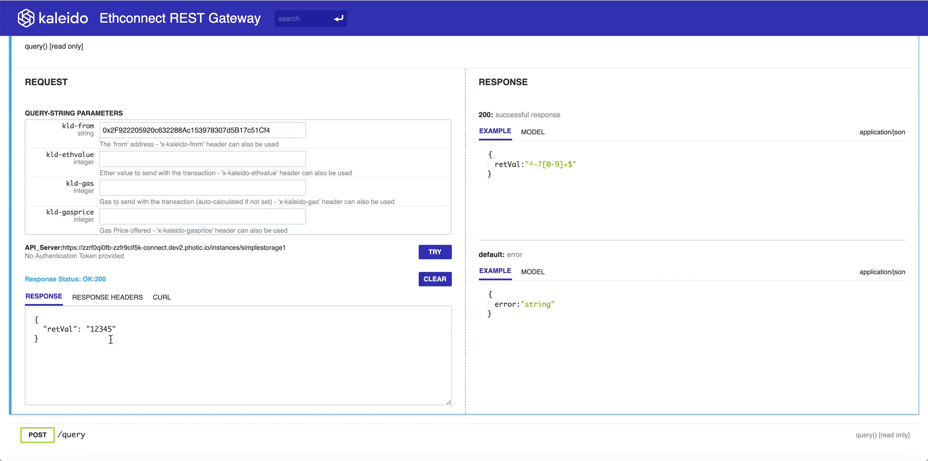
pyautogui.scroll(2, 272, 340)
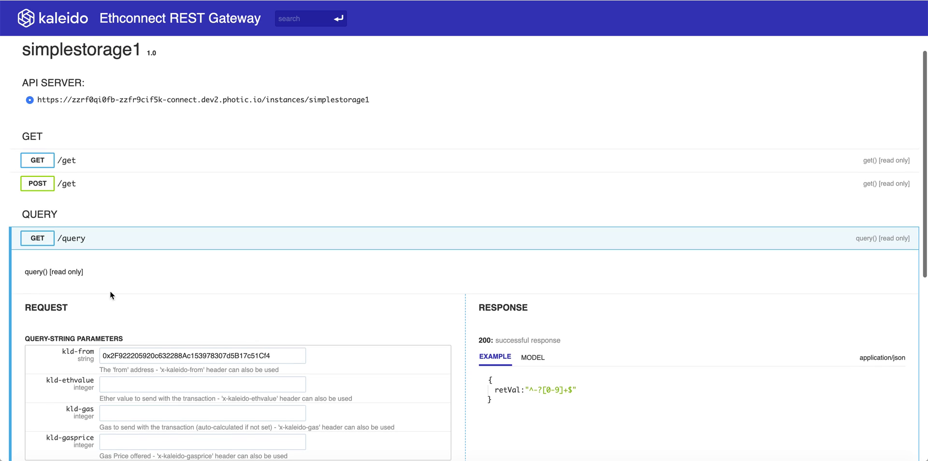
pyautogui.click(40, 240)
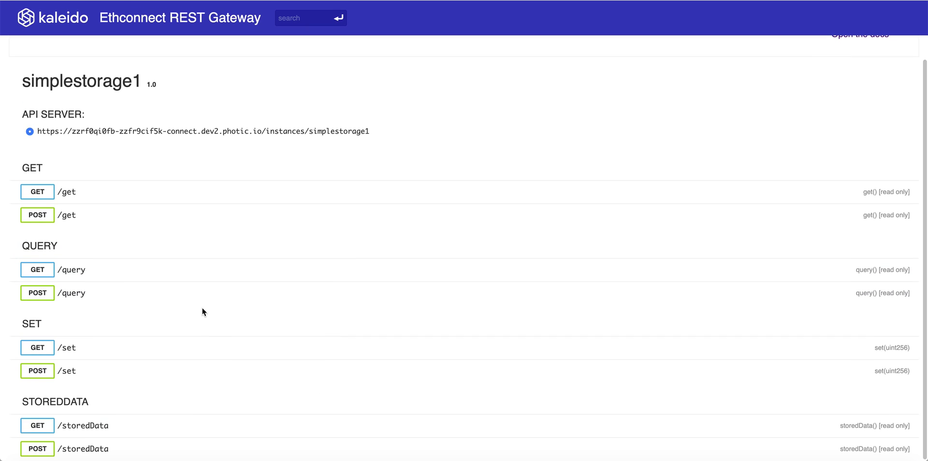
# Submit a POST /set request with x set to 999, getting TransactionSuccess.
pyautogui.click(33, 372)
pyautogui.scroll(-8, 305, 330)
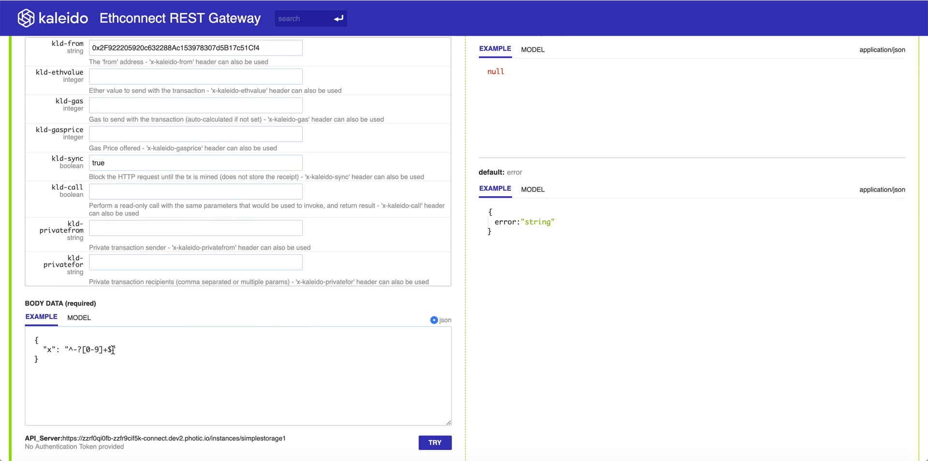
pyautogui.moveTo(113, 349); pyautogui.dragTo(68, 350)
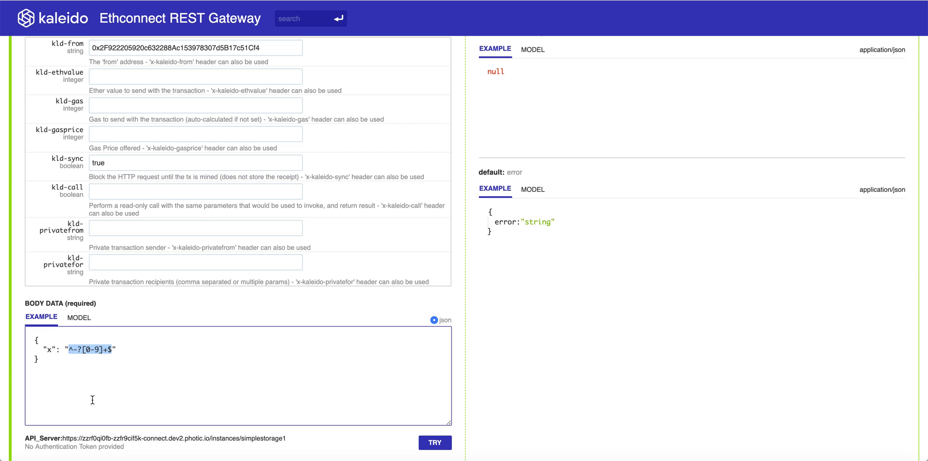
pyautogui.write('999')
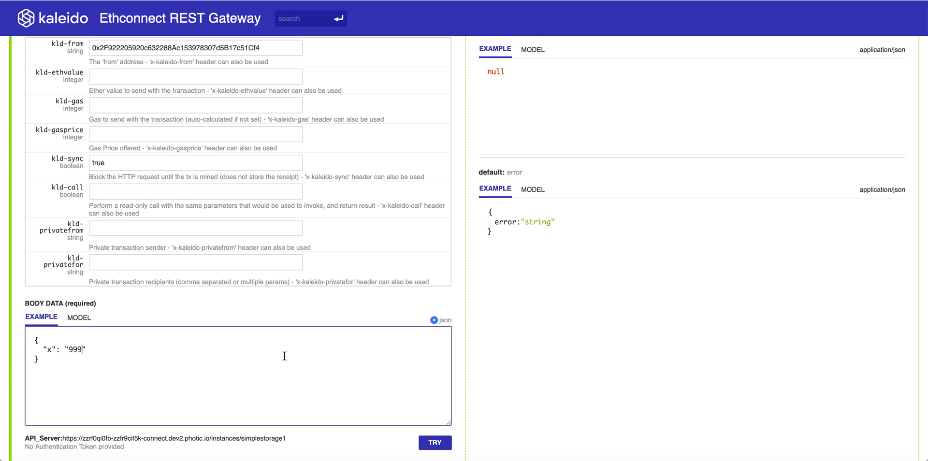
pyautogui.scroll(-2, 333, 309)
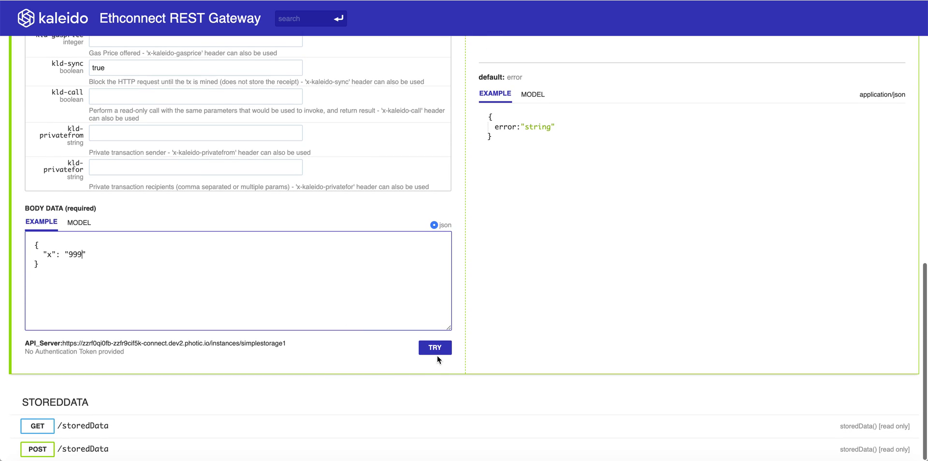
pyautogui.click(435, 349)
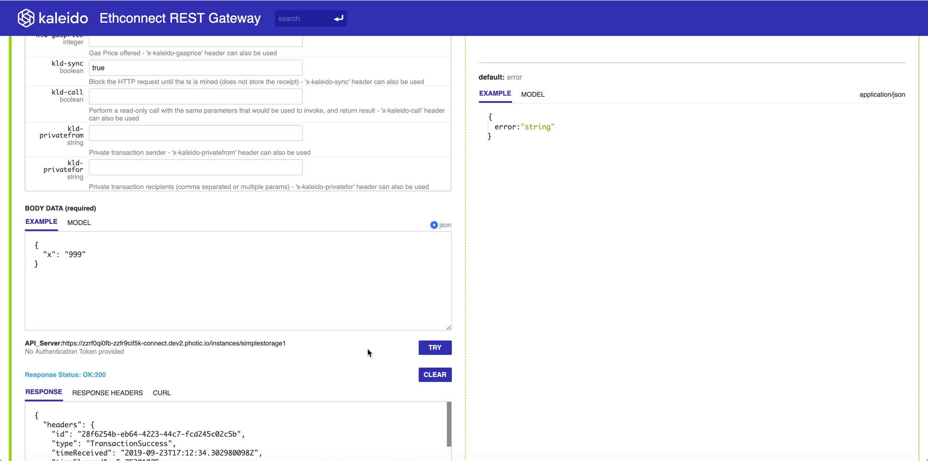
pyautogui.scroll(2, 367, 352)
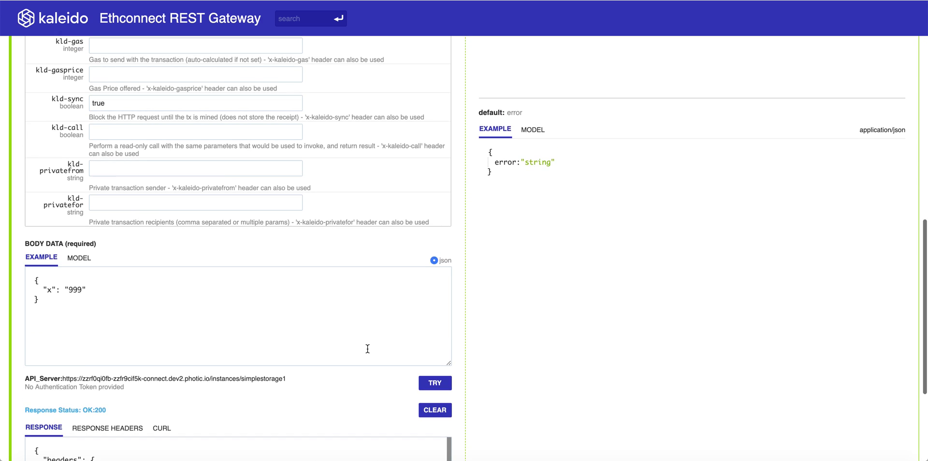